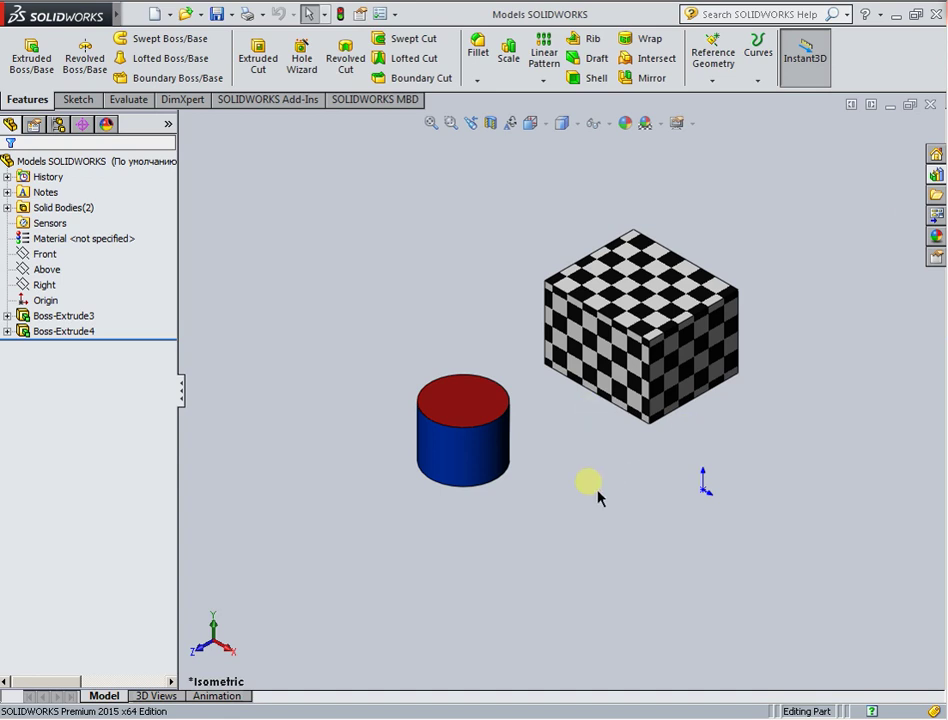
Orbit the view to see the checkered block and red-and-blue cylinder from another angle
{"action": "middle_click_drag", "start_coordinate": [597, 490], "coordinate": [676, 473]}
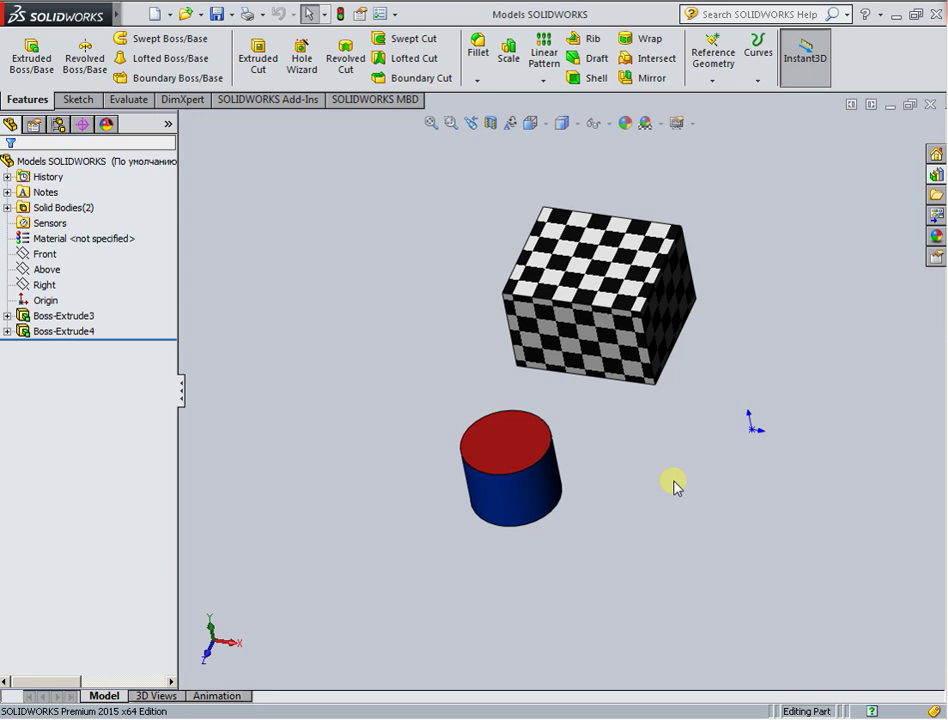
Add in the Toolbox library from the Design Library task pane
{"action": "left_click", "coordinate": [935, 178]}
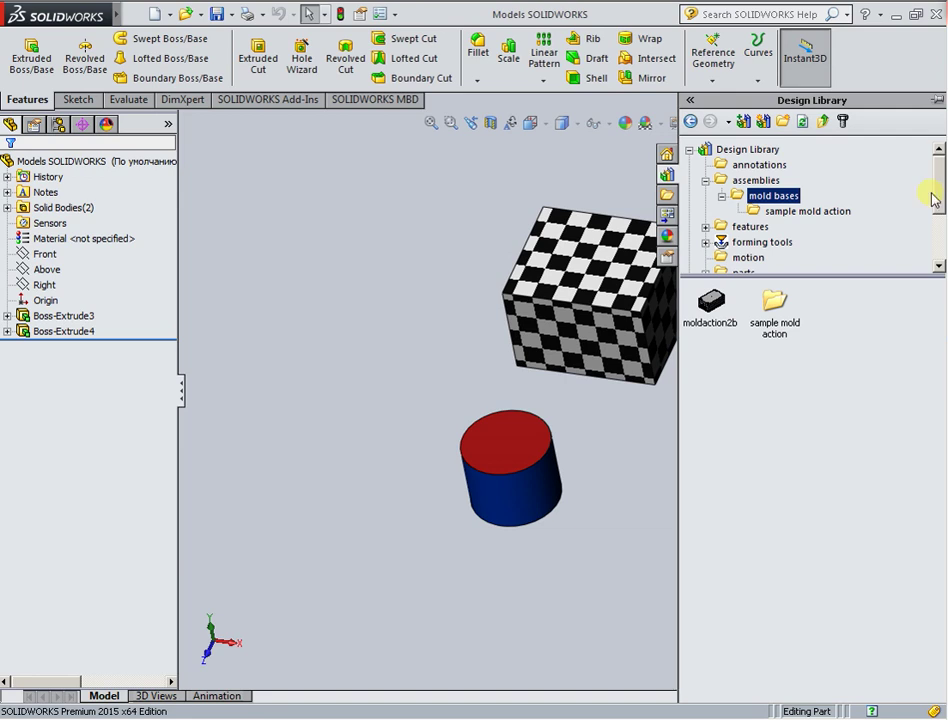
{"action": "left_click", "coordinate": [688, 149]}
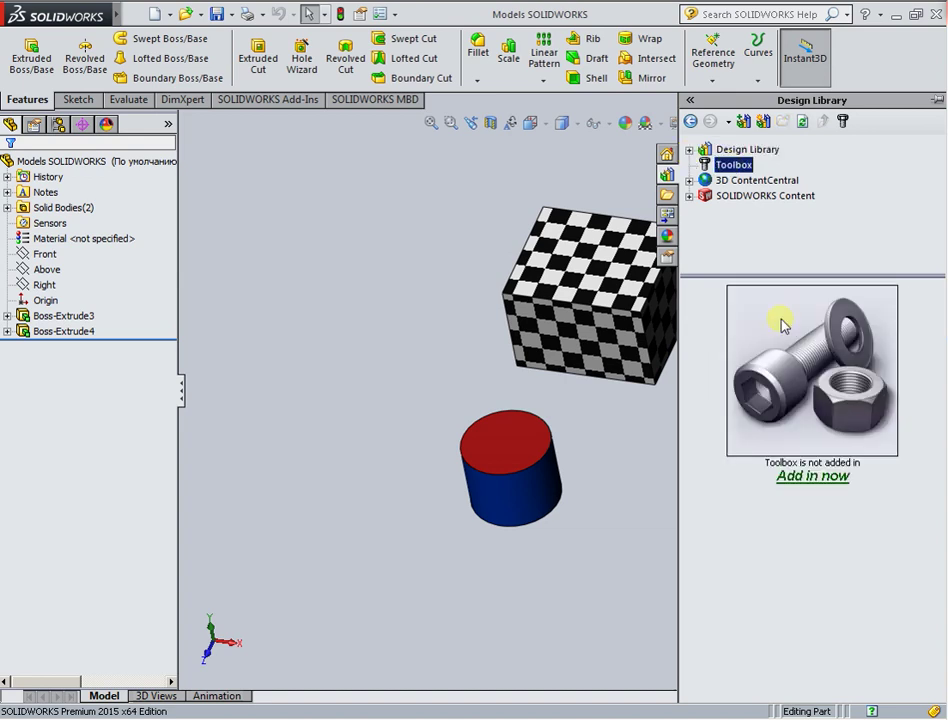
{"action": "left_click", "coordinate": [813, 478]}
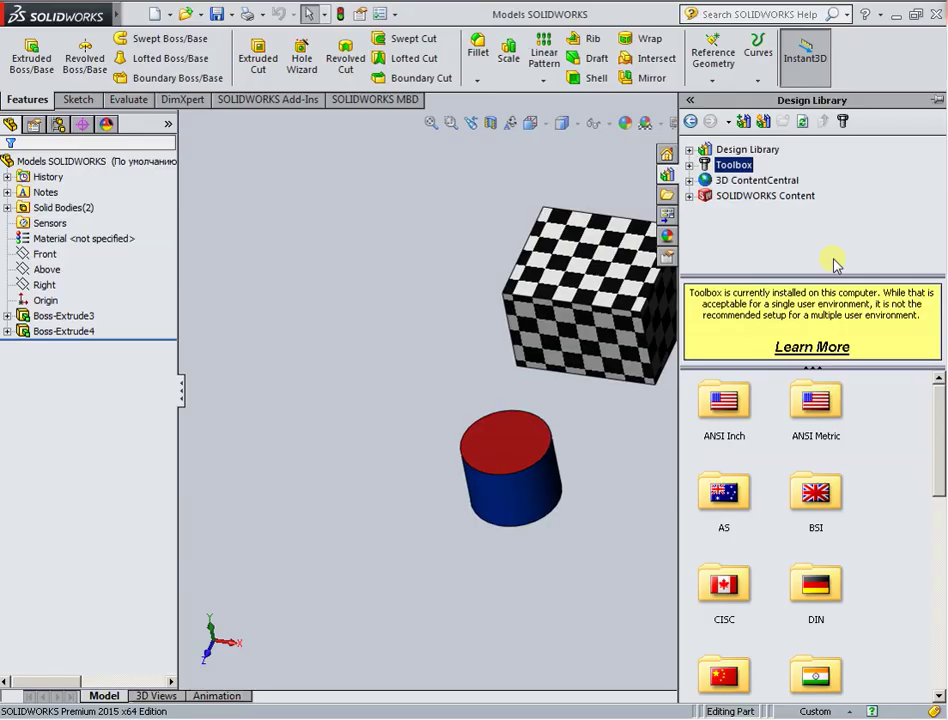
Browse Design Library > assemblies > mold bases and select moldaction2b
{"action": "left_click", "coordinate": [689, 150]}
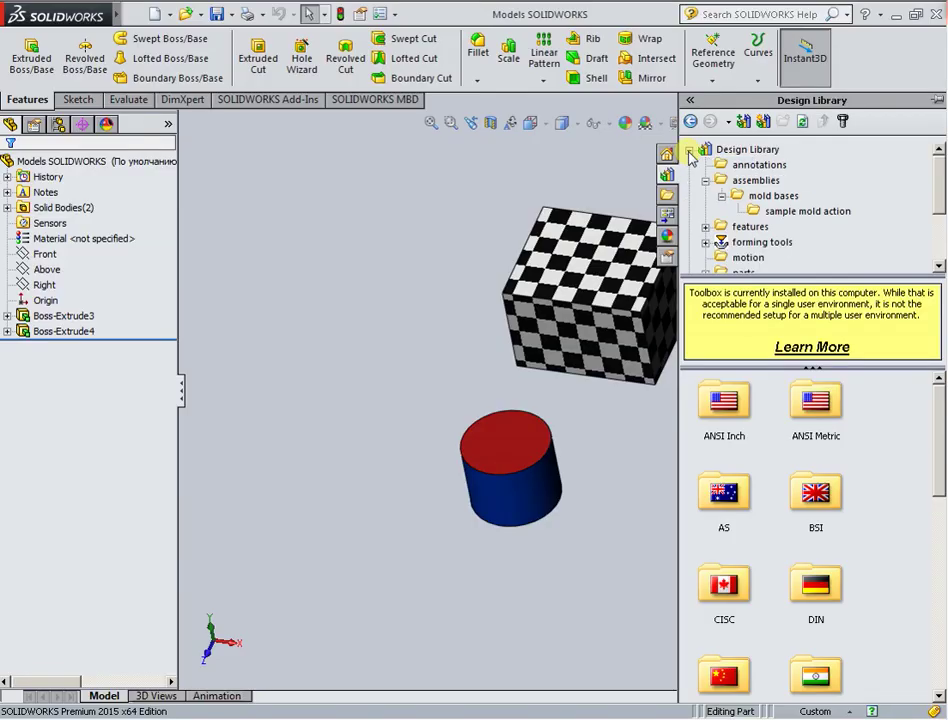
{"action": "left_click", "coordinate": [757, 198]}
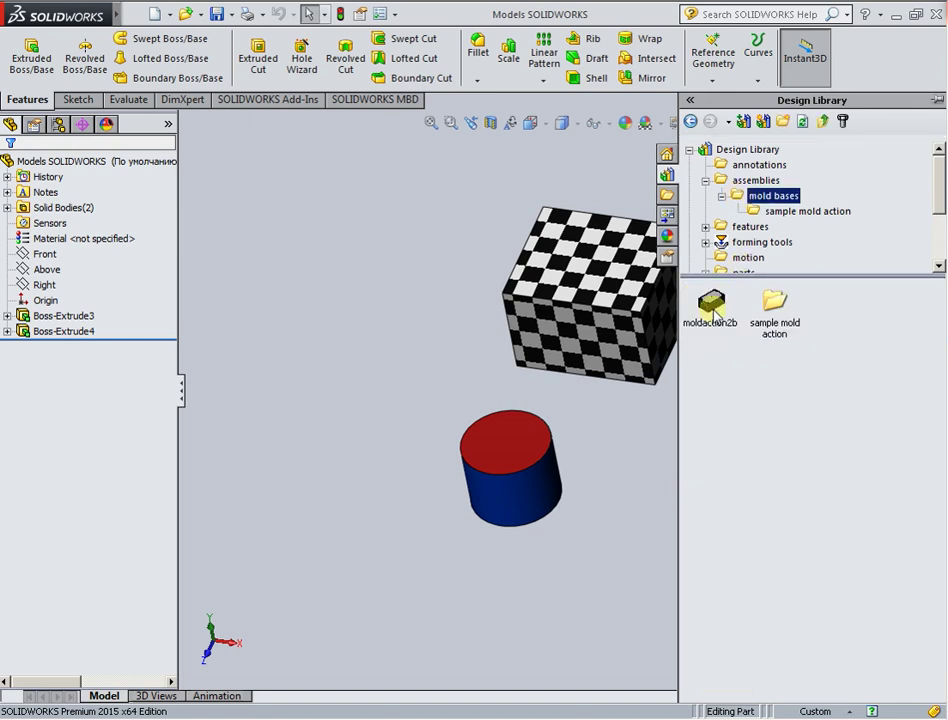
{"action": "left_click", "coordinate": [712, 308]}
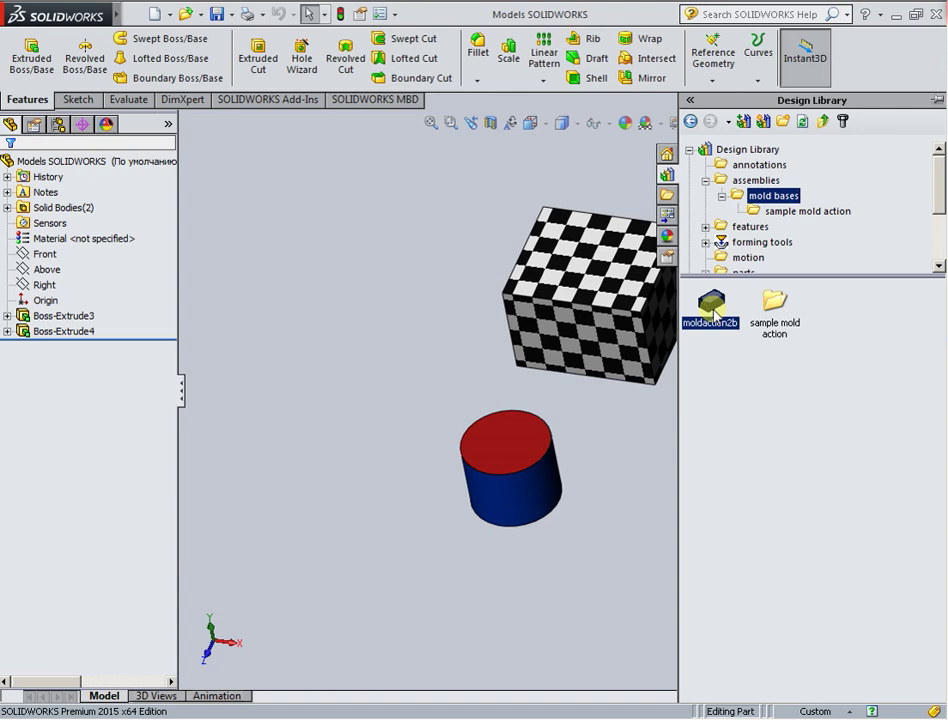
Drag moldaction2b into the graphics area to open the mold base assembly
{"action": "left_click_drag", "start_coordinate": [713, 313], "coordinate": [429, 338]}
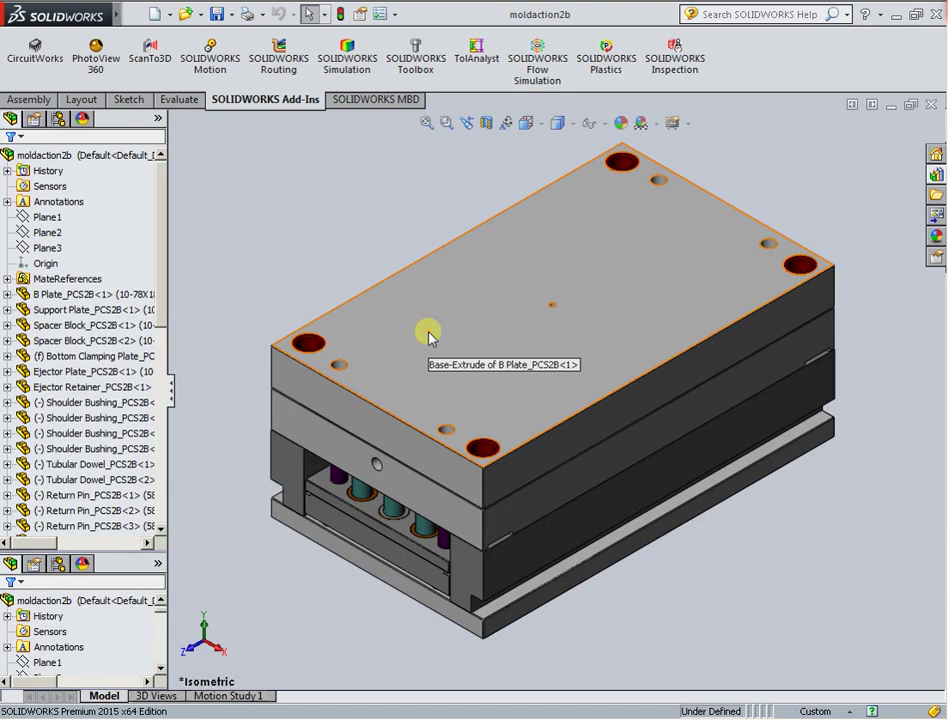
Navigate Toolbox > ANSI Inch > Bolts and Screws > Hex Head and select Heavy Hex Bolt
{"action": "left_click", "coordinate": [936, 175]}
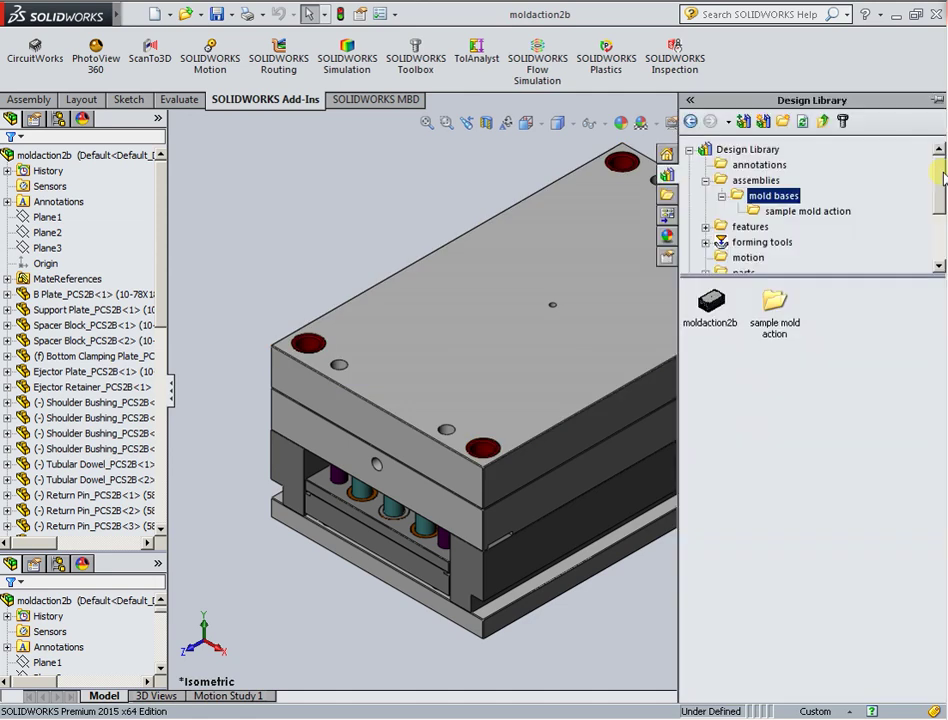
{"action": "left_click", "coordinate": [689, 149]}
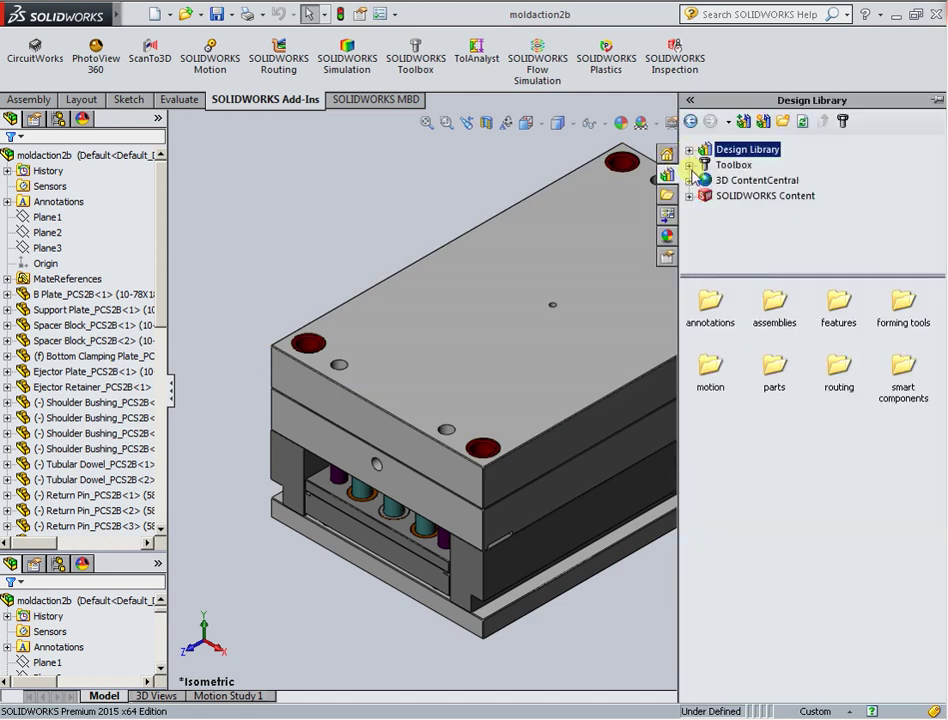
{"action": "left_click", "coordinate": [690, 166]}
{"action": "left_click", "coordinate": [706, 166]}
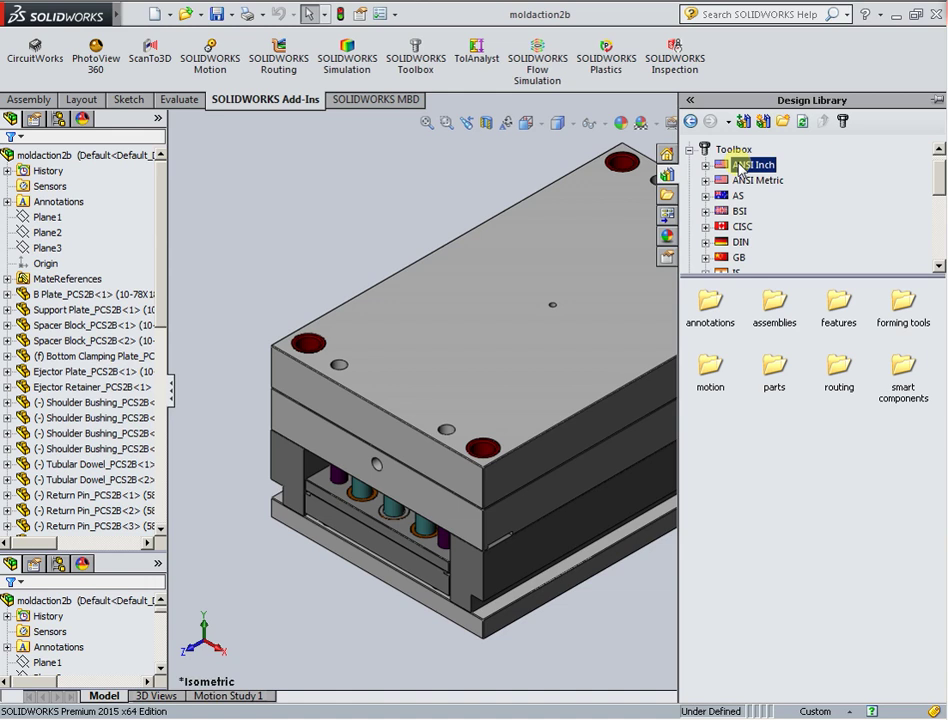
{"action": "left_click", "coordinate": [706, 165]}
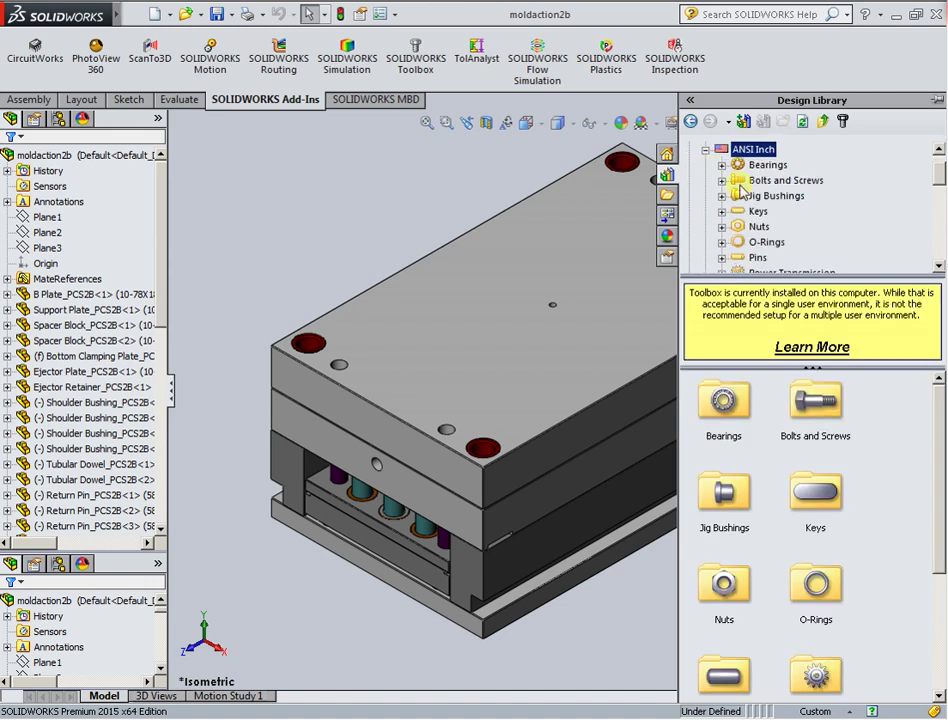
{"action": "left_click", "coordinate": [727, 183]}
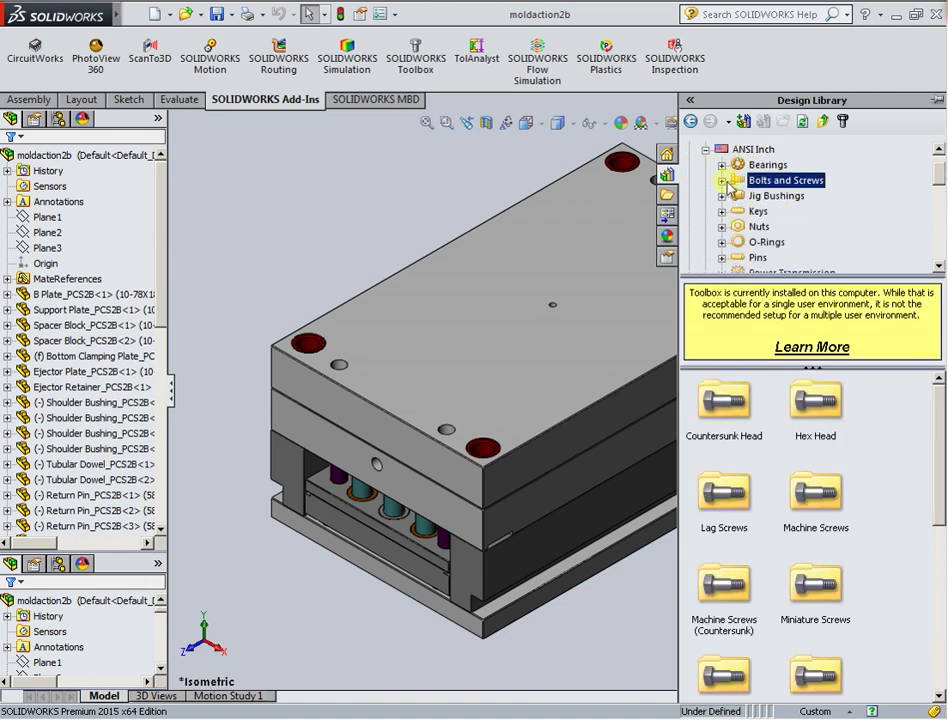
{"action": "left_click", "coordinate": [723, 182]}
{"action": "left_click", "coordinate": [779, 183]}
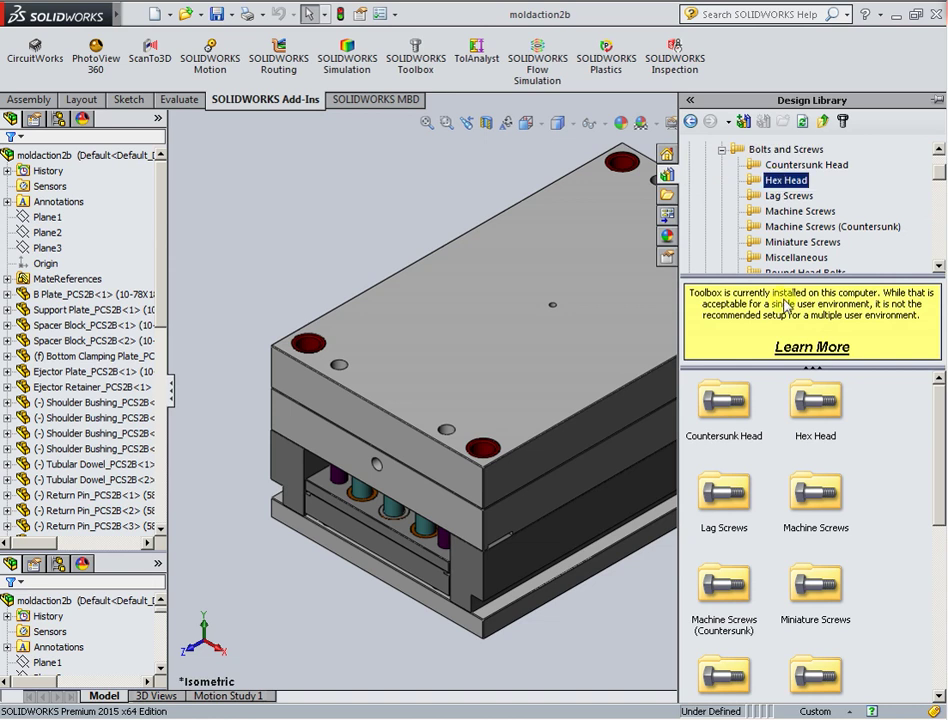
{"action": "left_click", "coordinate": [757, 182]}
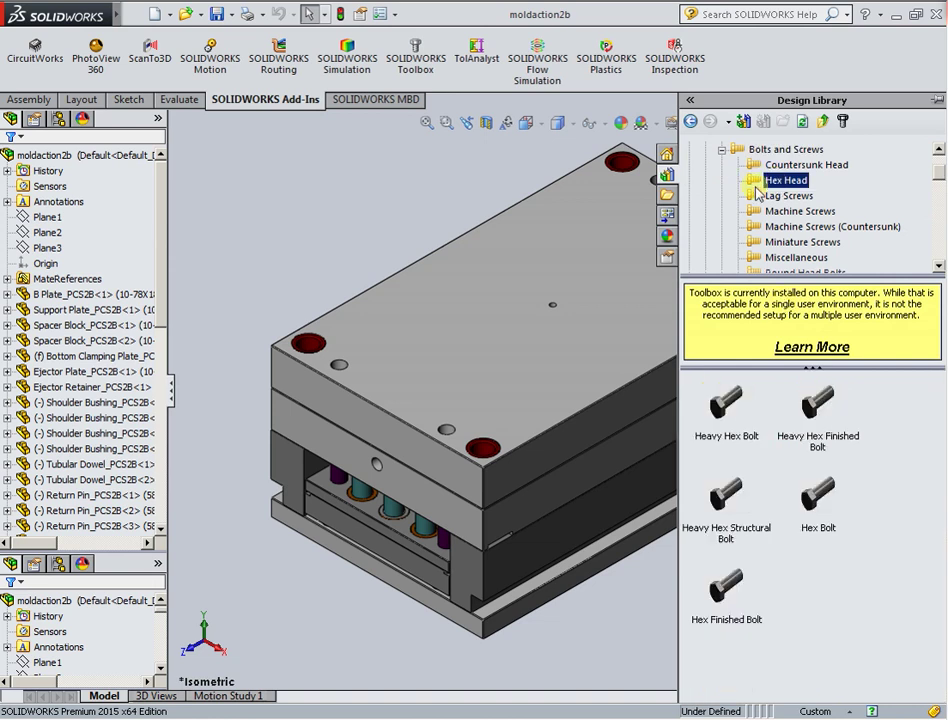
{"action": "mouse_move", "coordinate": [727, 407]}
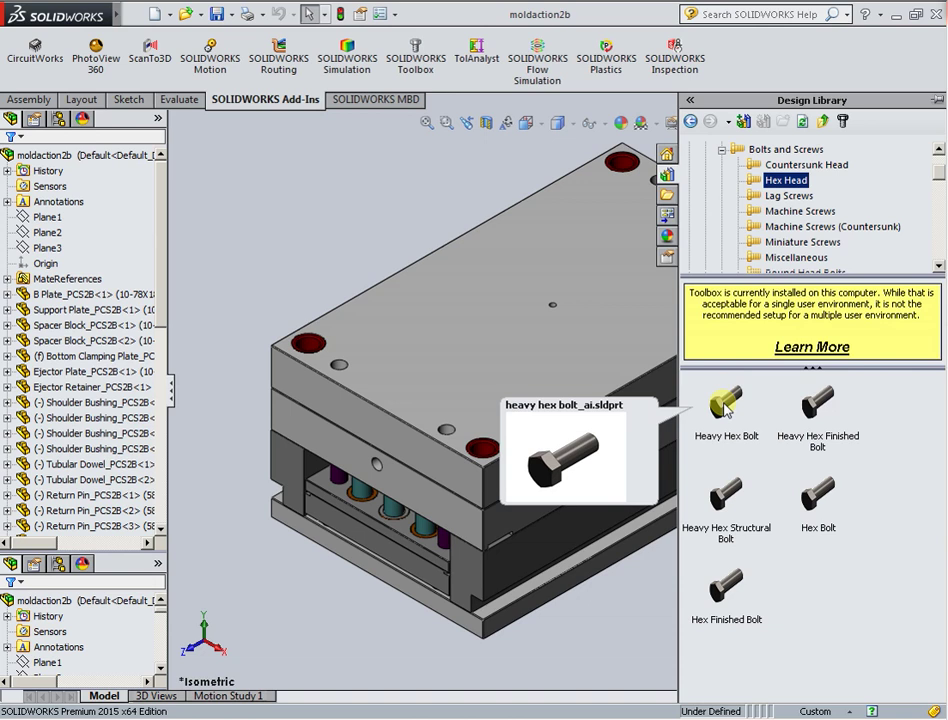
{"action": "left_click", "coordinate": [727, 407]}
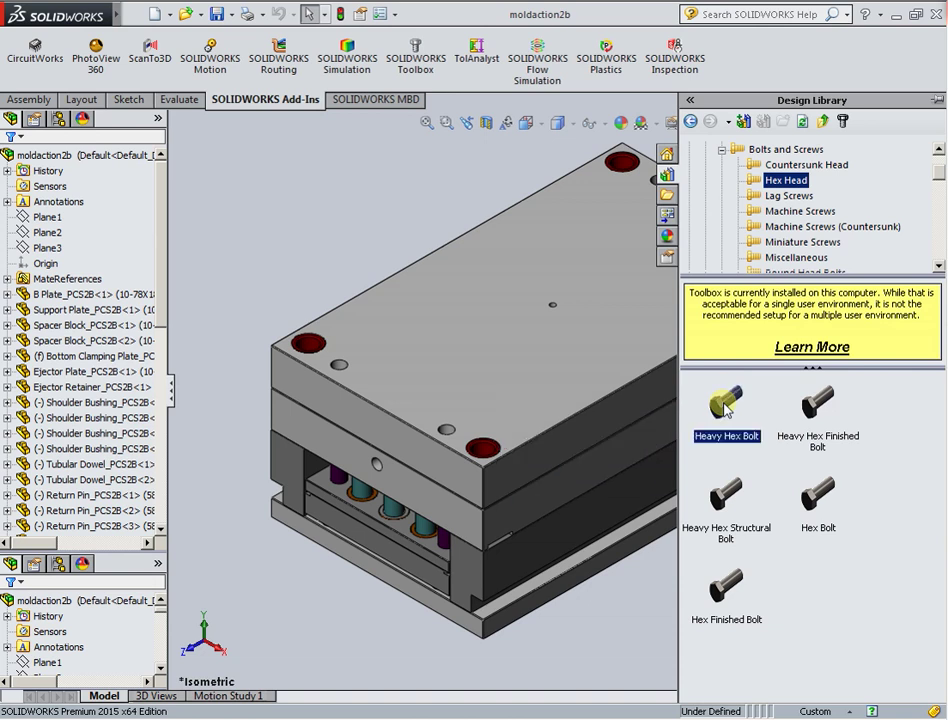
Insert a 1-1/4-12 × 1.25 Heavy Hex Bolt with Schematic thread display
{"action": "left_click_drag", "start_coordinate": [727, 407], "coordinate": [322, 262]}
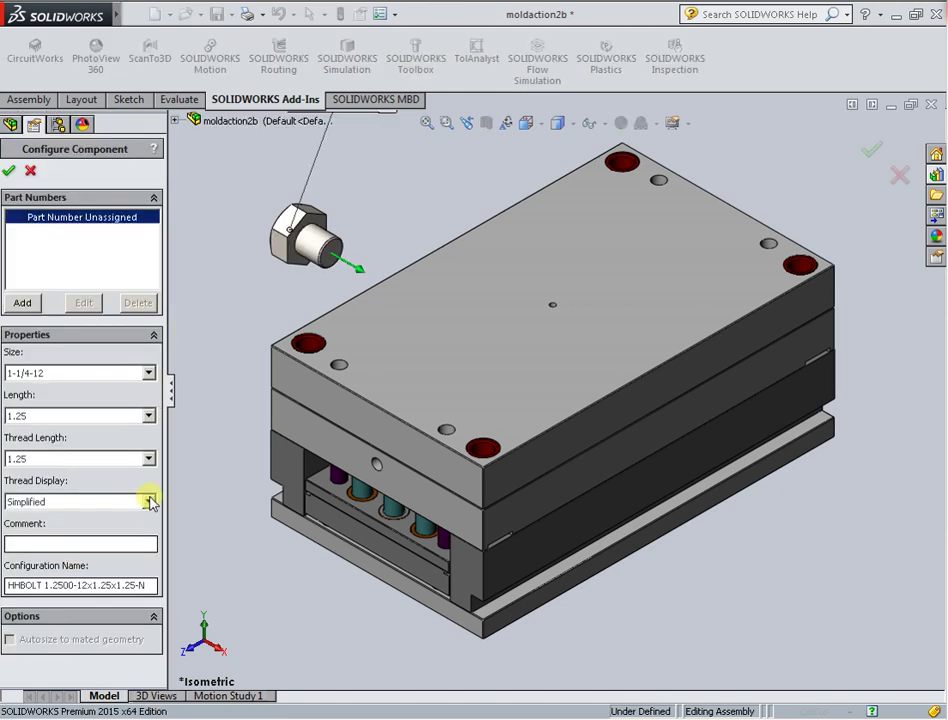
{"action": "left_click", "coordinate": [148, 501]}
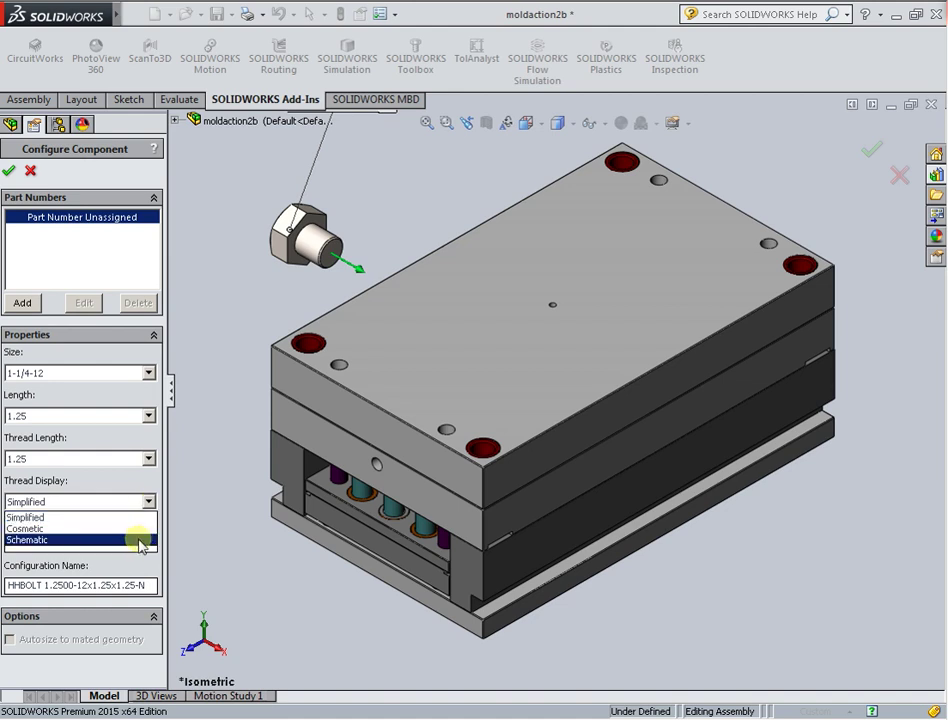
{"action": "left_click", "coordinate": [140, 540]}
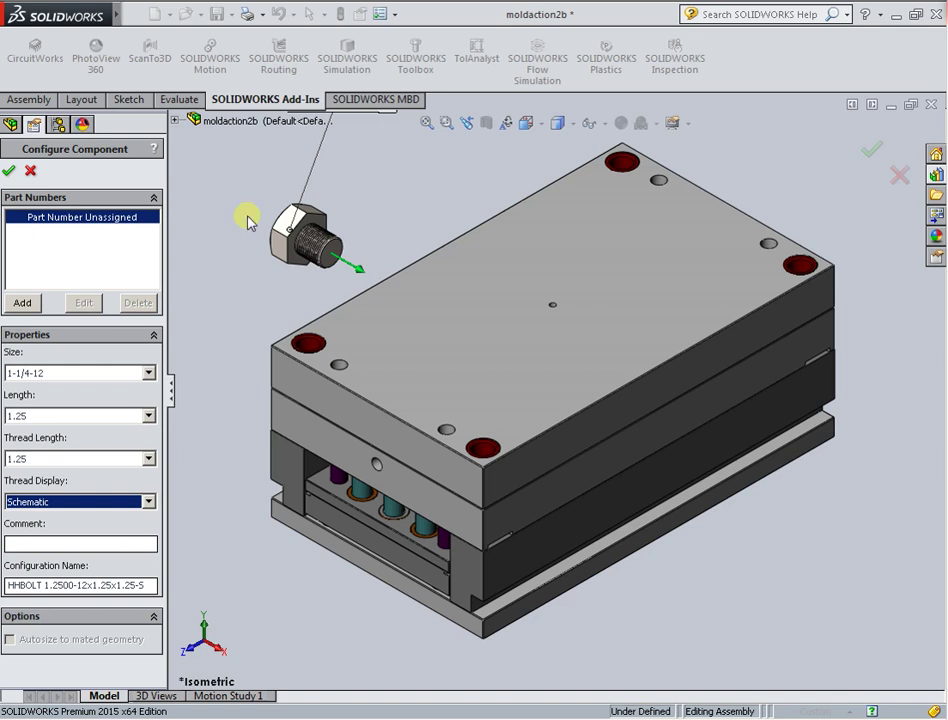
{"action": "scroll", "coordinate": [255, 225], "scroll_direction": "down", "scroll_amount": 5}
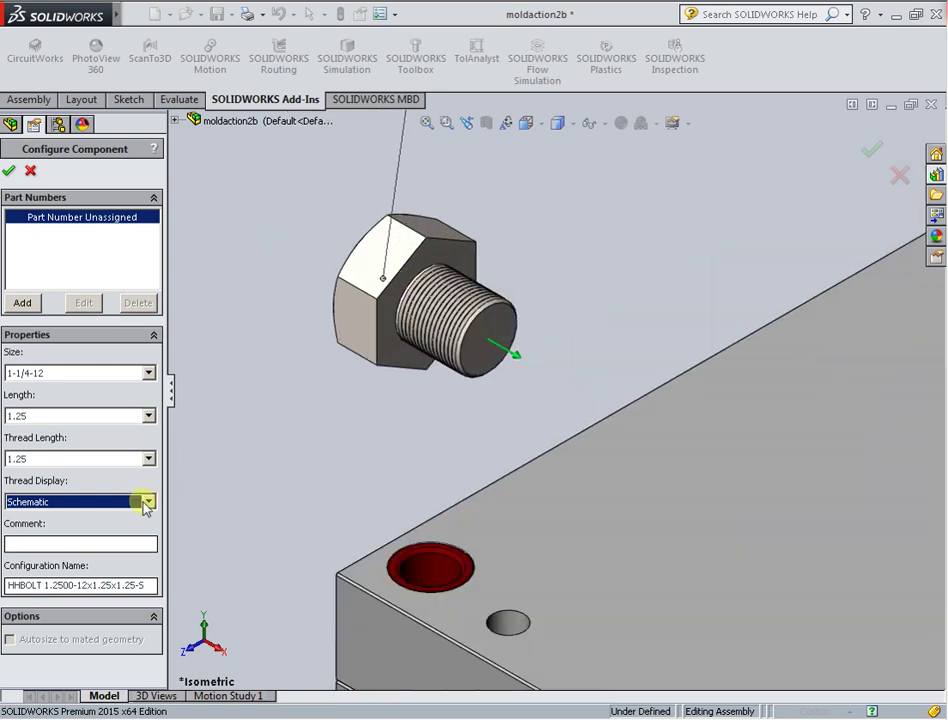
{"action": "left_click", "coordinate": [147, 508]}
{"action": "left_click", "coordinate": [148, 516]}
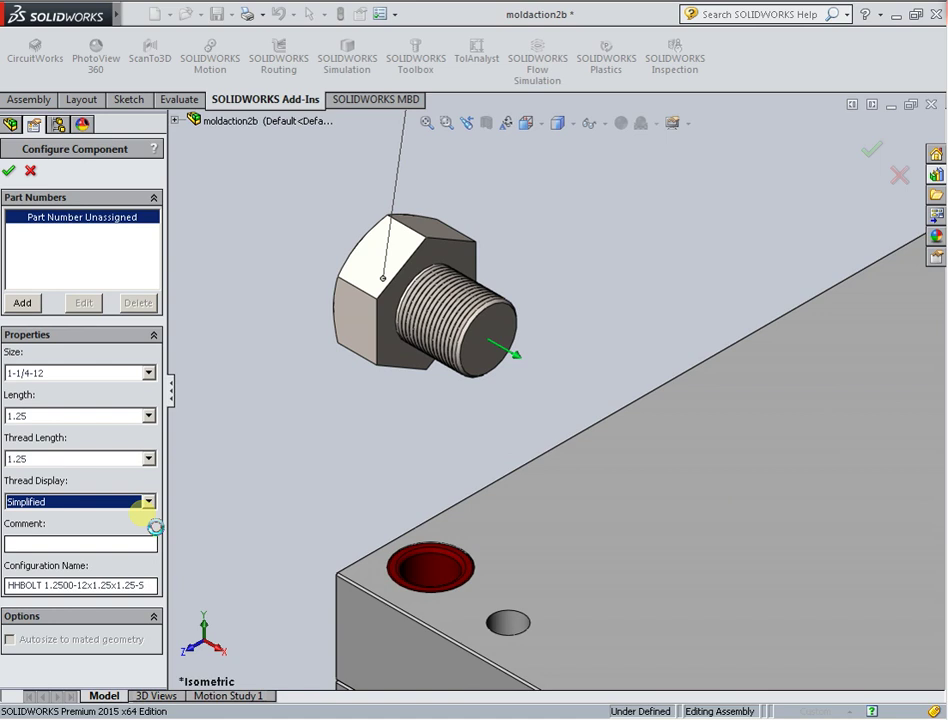
{"action": "left_click", "coordinate": [148, 501]}
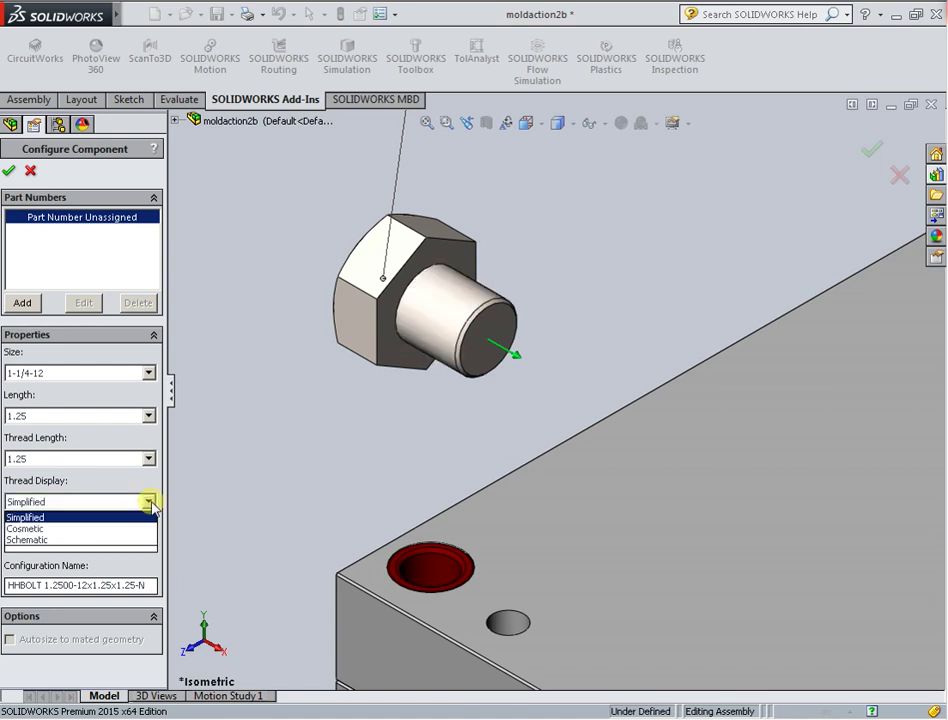
{"action": "left_click", "coordinate": [145, 540]}
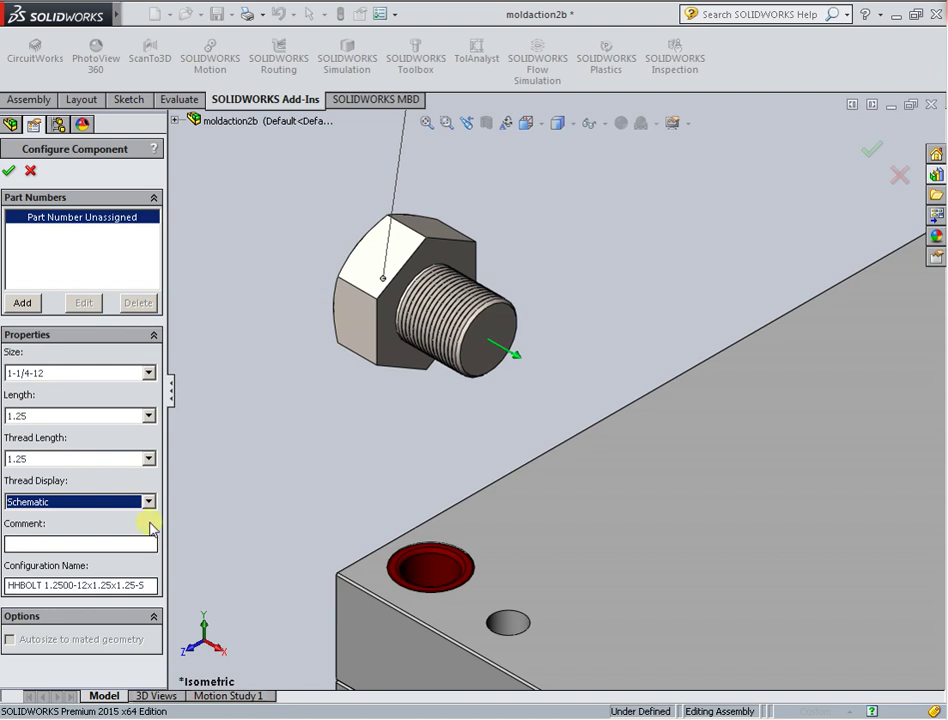
{"action": "left_click", "coordinate": [11, 172]}
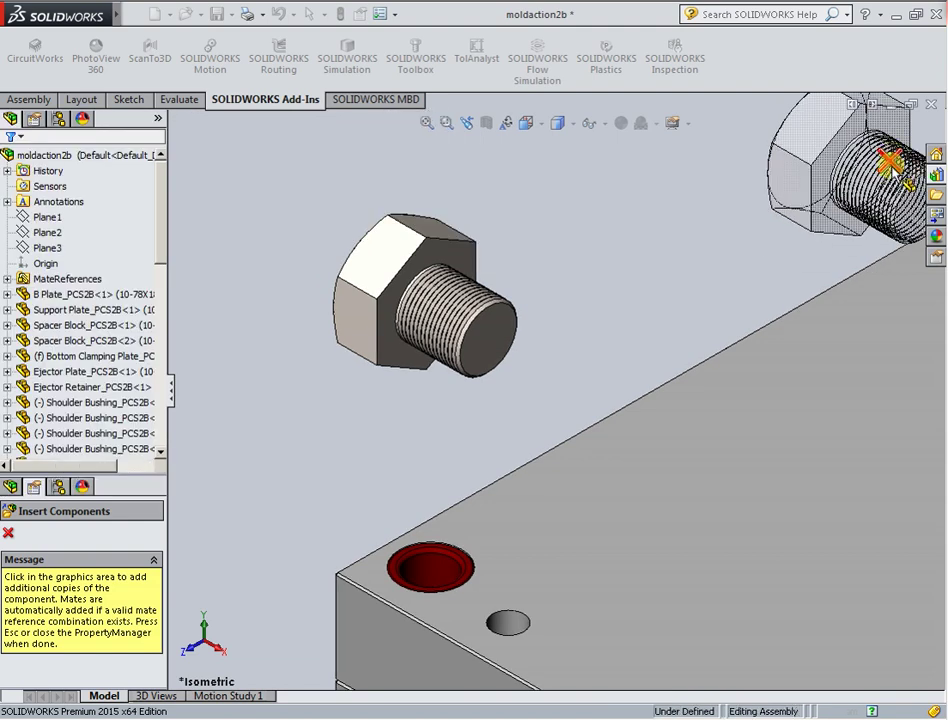
End bolt insertion, collapse the Toolbox folders, and expand 3D ContentCentral in the Design Library
{"action": "key", "text": "Escape"}
{"action": "left_click", "coordinate": [936, 176]}
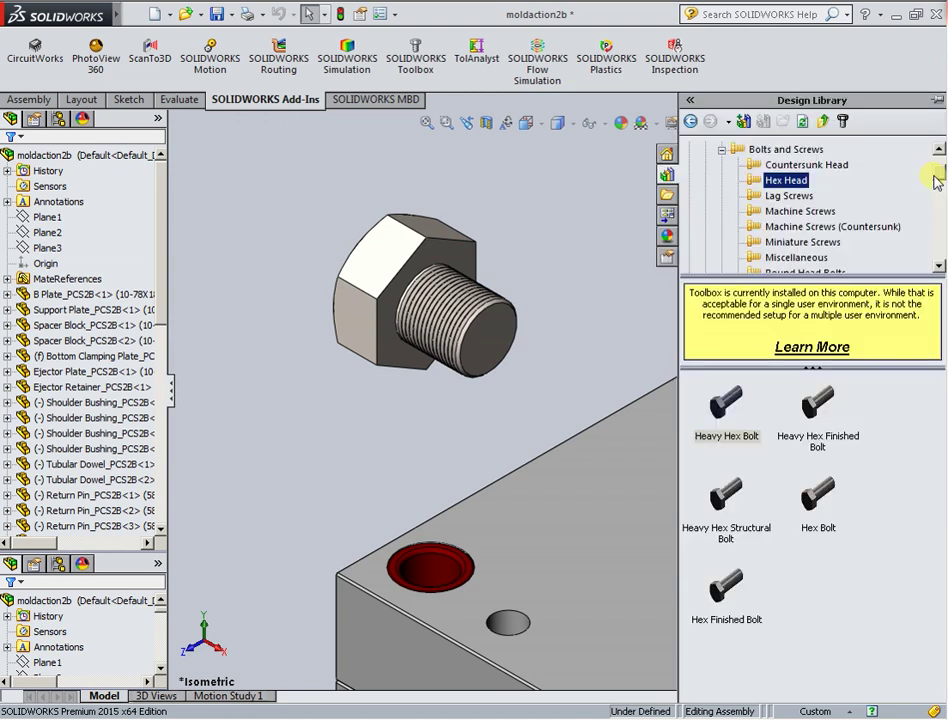
{"action": "left_click", "coordinate": [721, 149]}
{"action": "scroll", "coordinate": [720, 197], "scroll_direction": "up", "scroll_amount": 2}
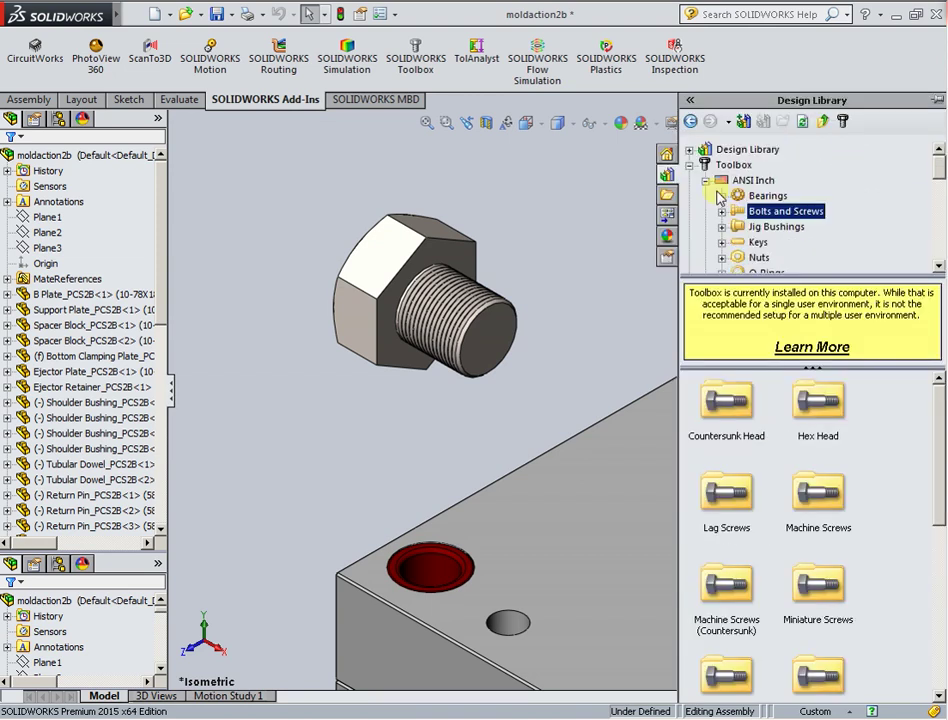
{"action": "left_click", "coordinate": [688, 164]}
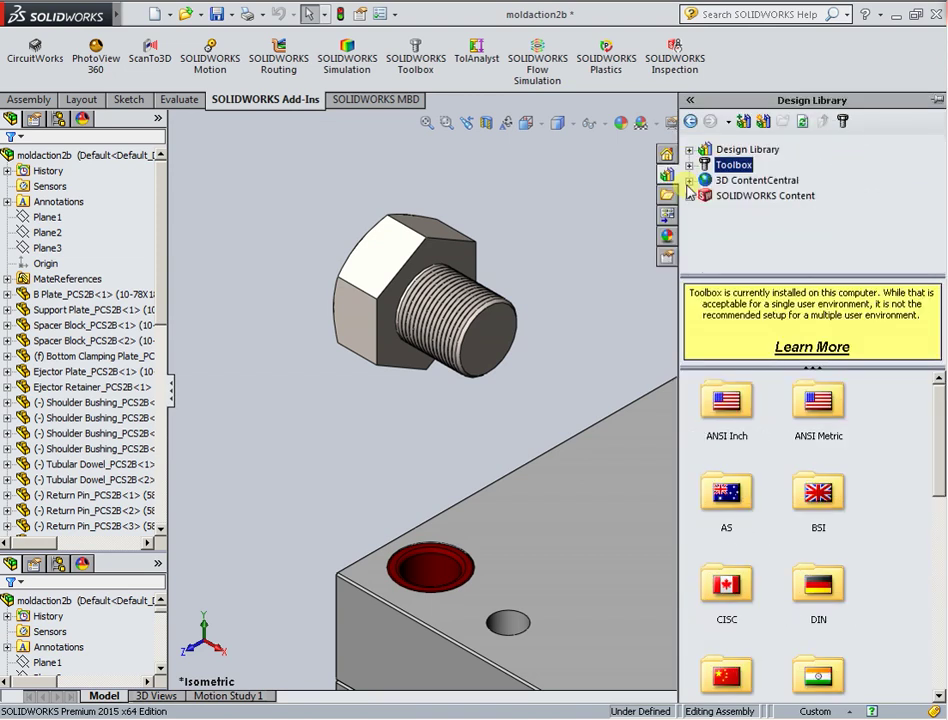
{"action": "left_click", "coordinate": [689, 180]}
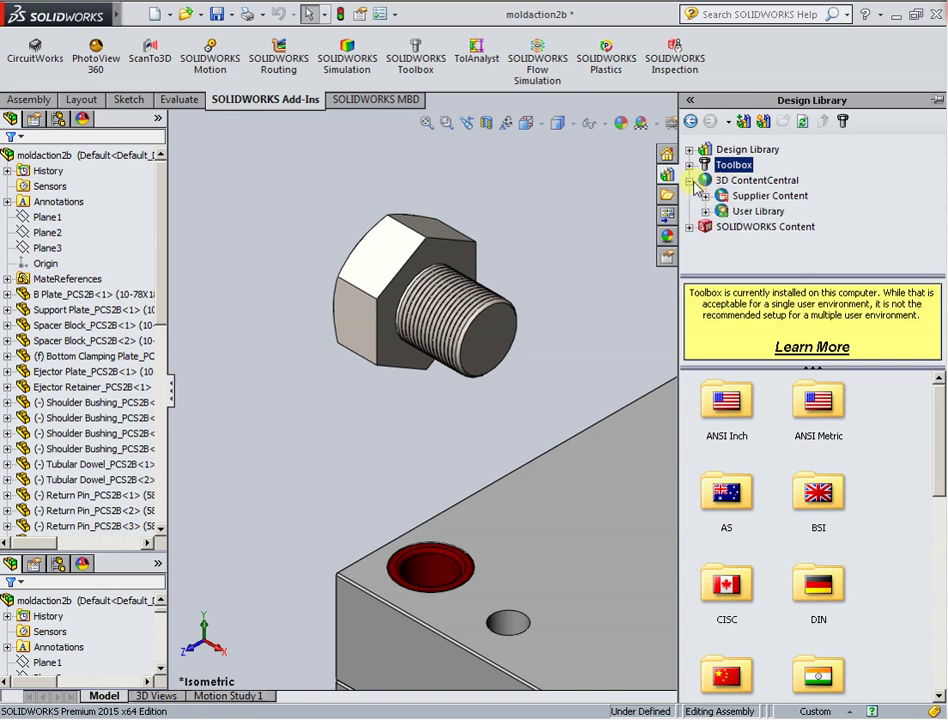